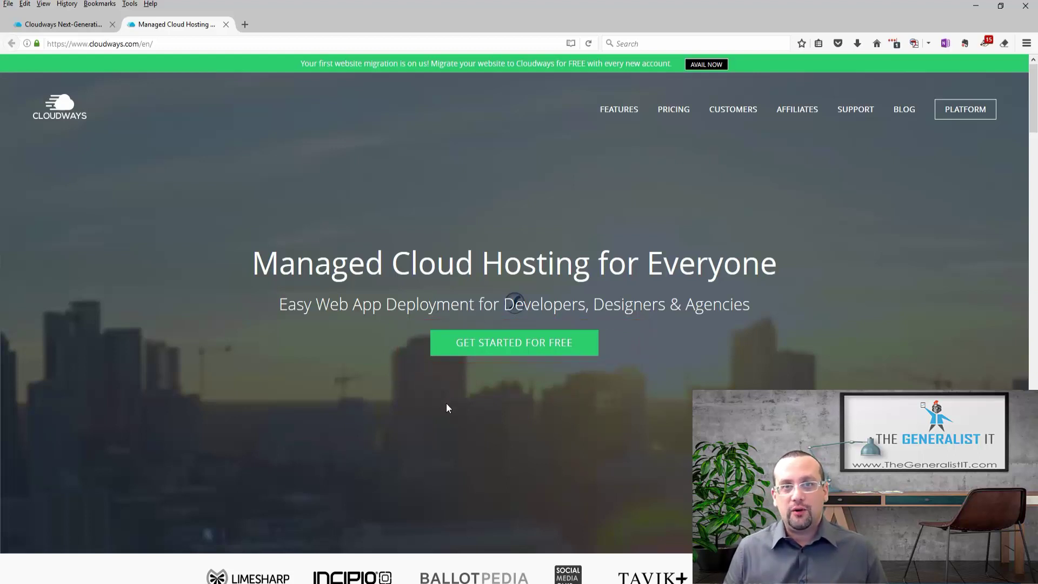
# Step: Close the Cloudways homepage tab and expand the Select your Application list on the deploy form
pyautogui.hotkey('ctrl', 'w')
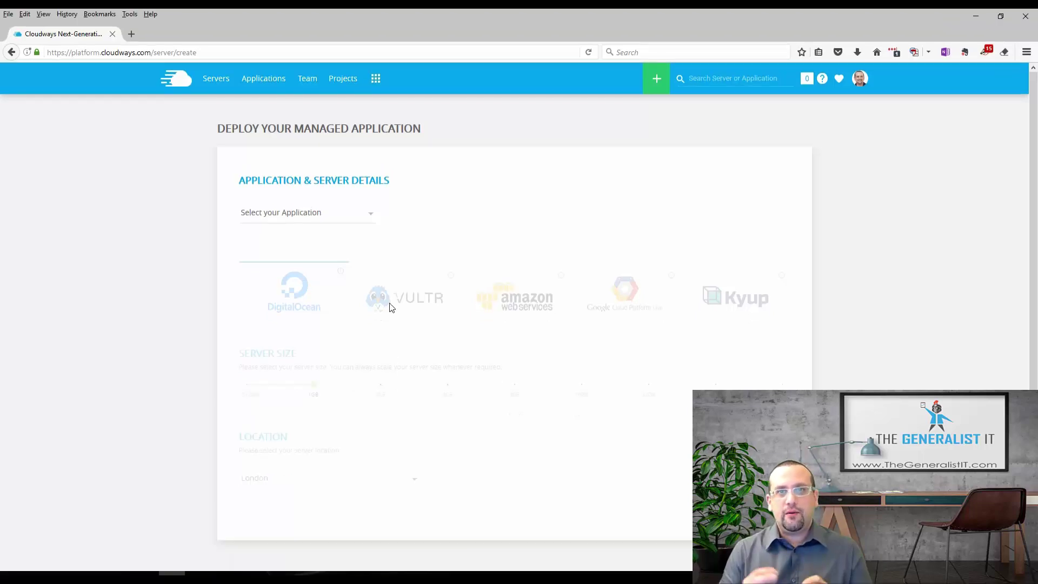
pyautogui.click(373, 217)
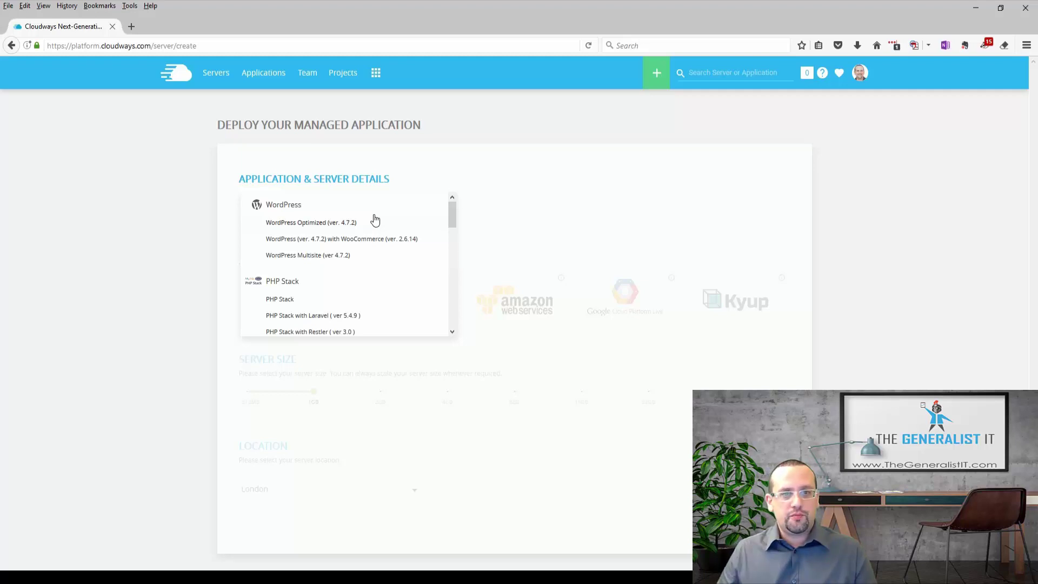
# Step: Choose WordPress Optimized, name both app and server 'My WordPress Site', and set project to Teaching
pyautogui.click(331, 222)
pyautogui.click(446, 219)
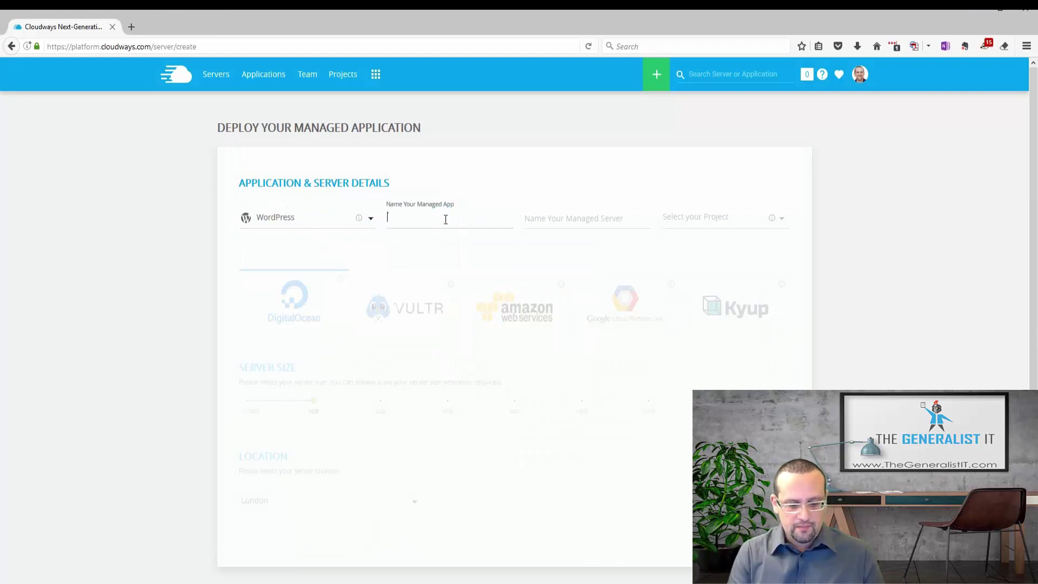
pyautogui.write('My WordP')
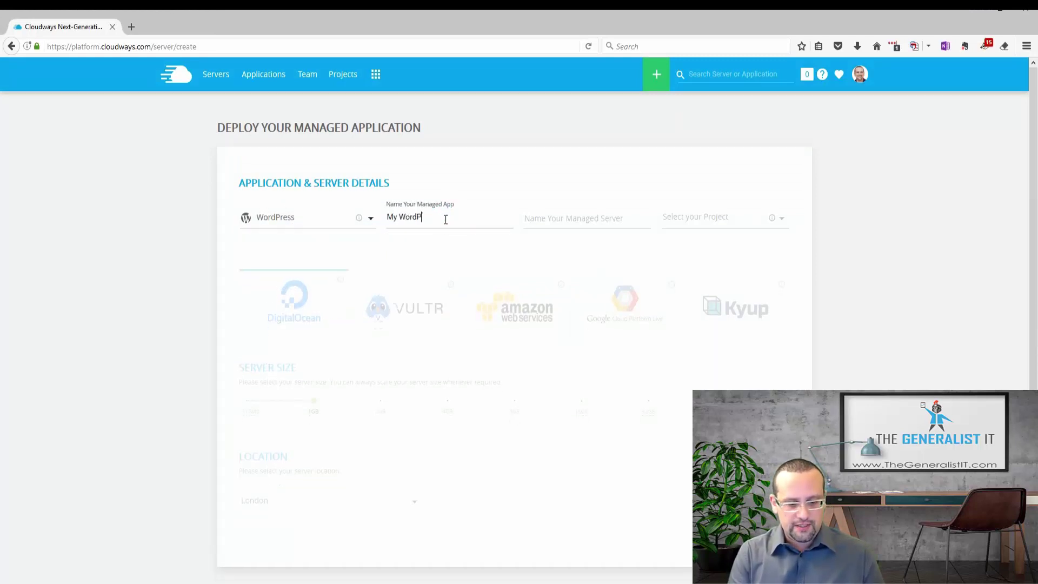
pyautogui.write('ress Site')
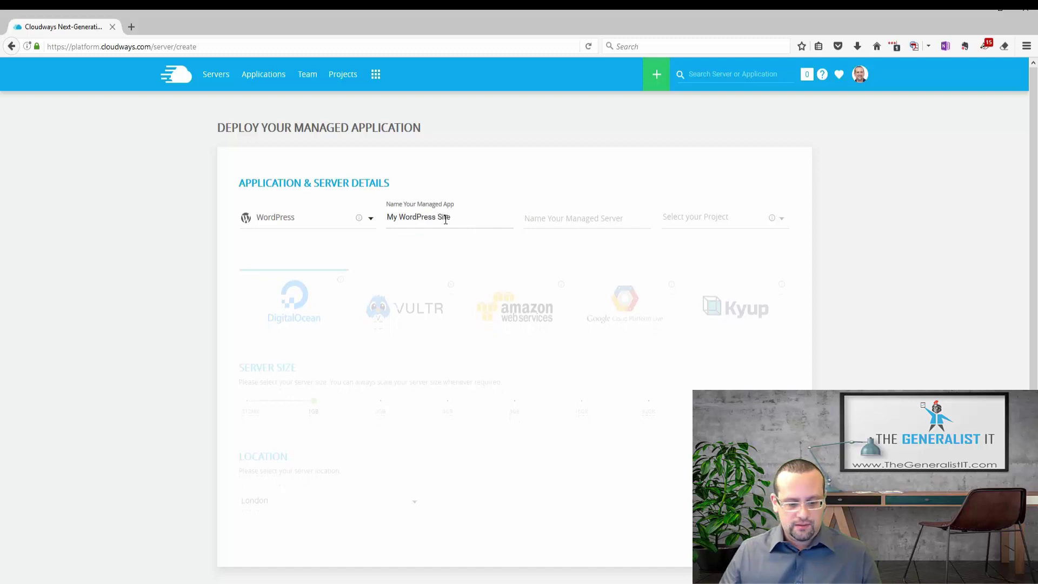
pyautogui.tripleClick(446, 219)
pyautogui.hotkey('ctrl', 'c')
pyautogui.click(562, 224)
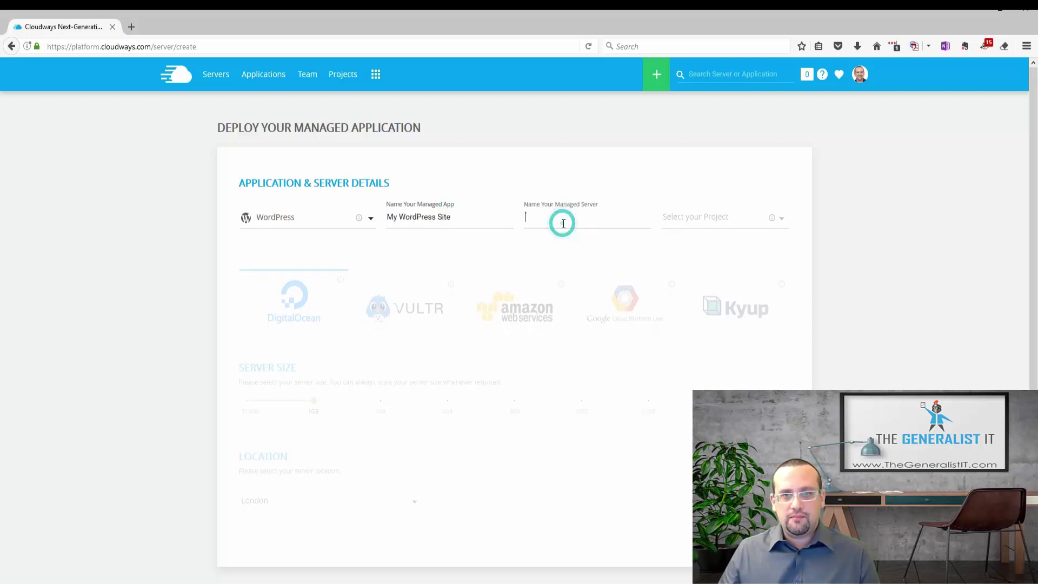
pyautogui.hotkey('ctrl', 'v')
pyautogui.click(781, 217)
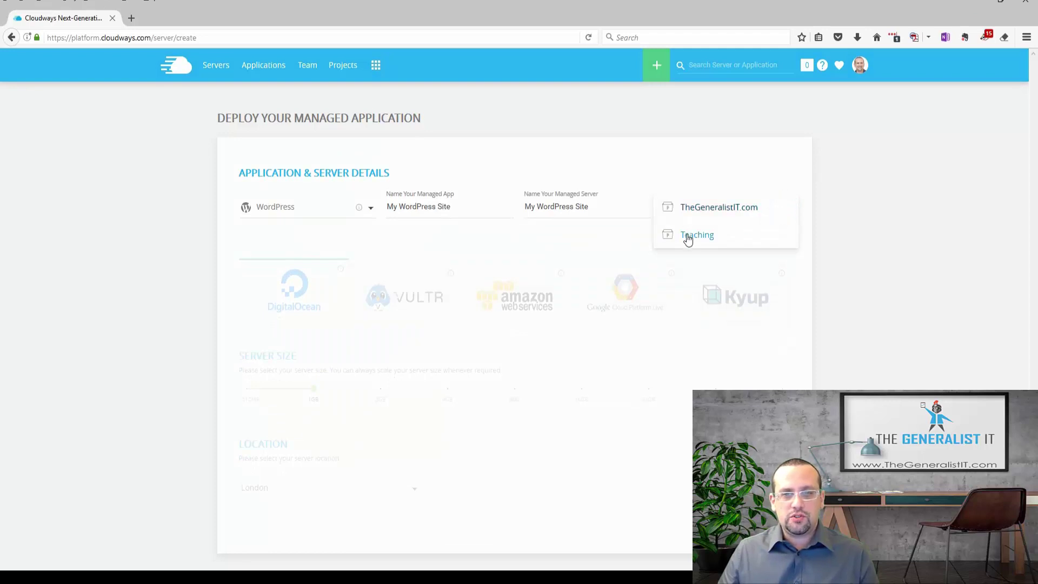
pyautogui.click(688, 237)
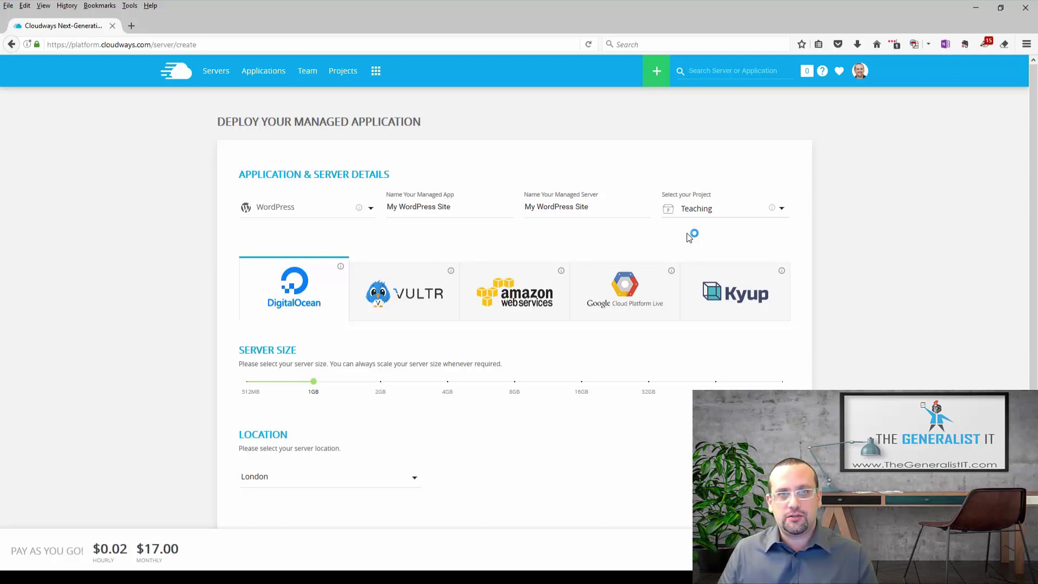
# Step: Set the DigitalOcean server size slider to 512MB, dropping the price to $7.00 monthly
pyautogui.moveTo(311, 388)
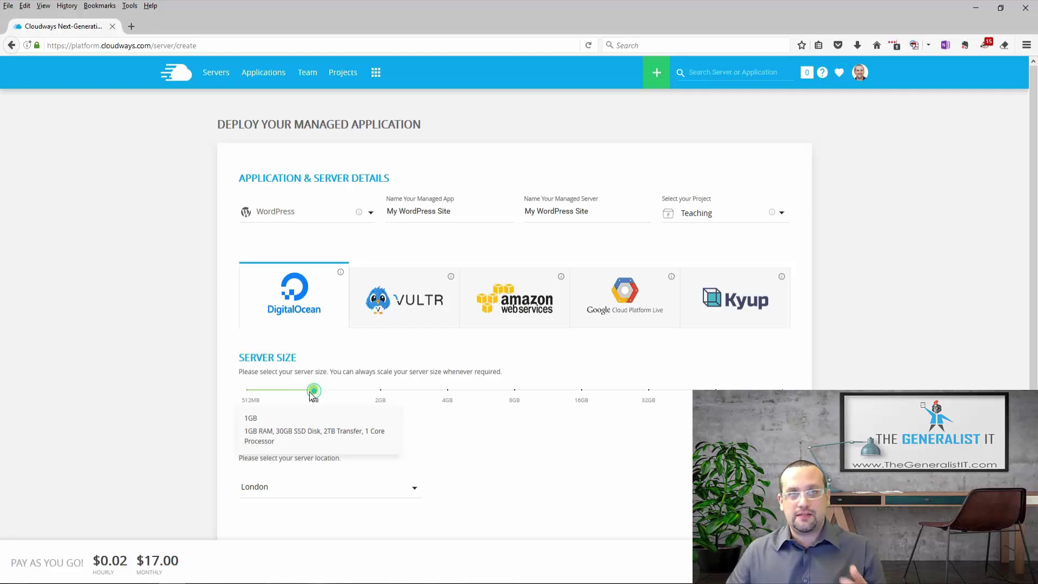
pyautogui.moveTo(313, 391); pyautogui.dragTo(257, 401)
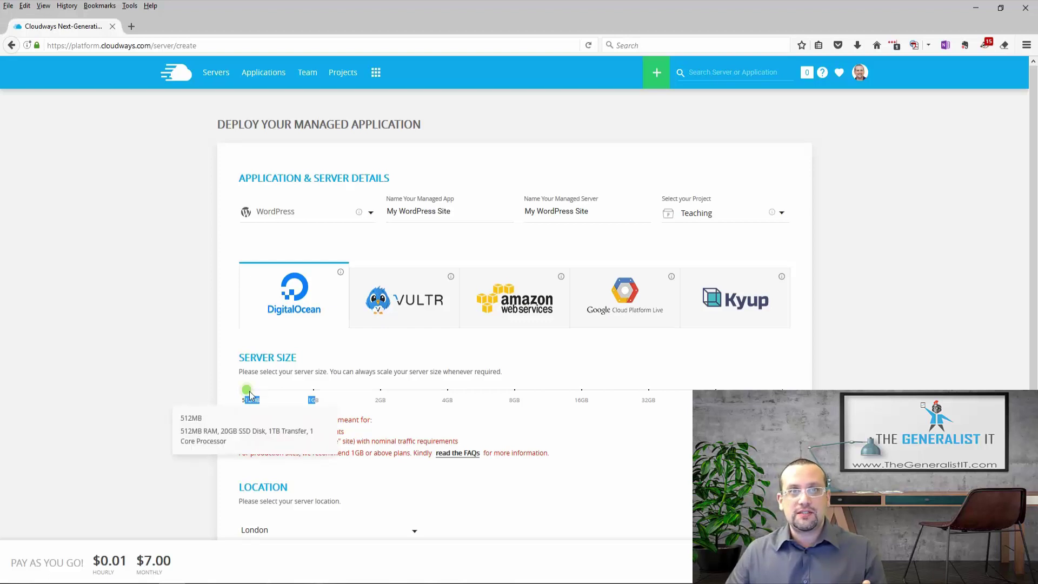
pyautogui.moveTo(249, 391); pyautogui.dragTo(315, 397)
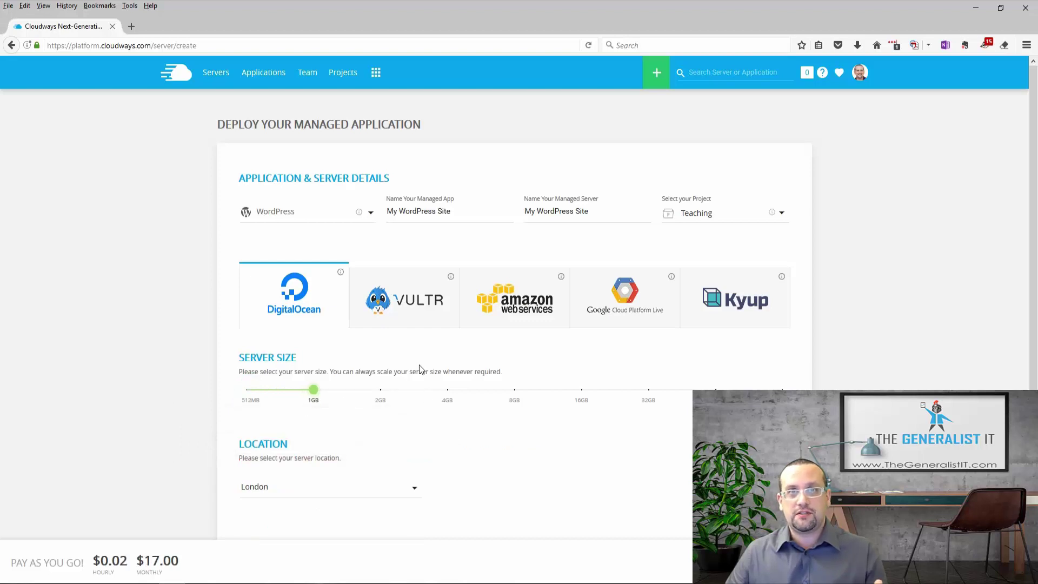
pyautogui.scroll(-1, 332, 410)
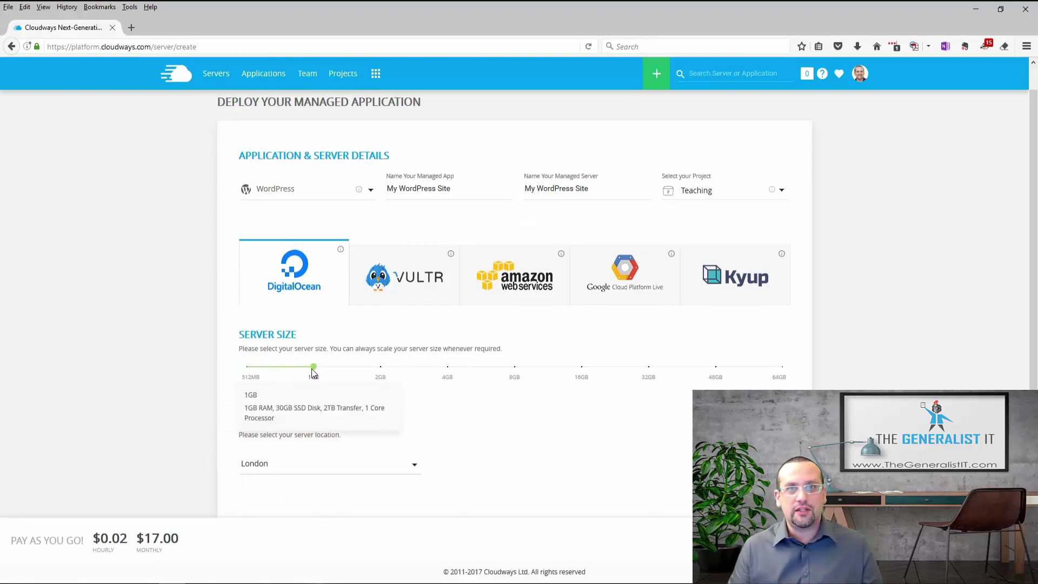
pyautogui.moveTo(312, 373); pyautogui.dragTo(244, 371)
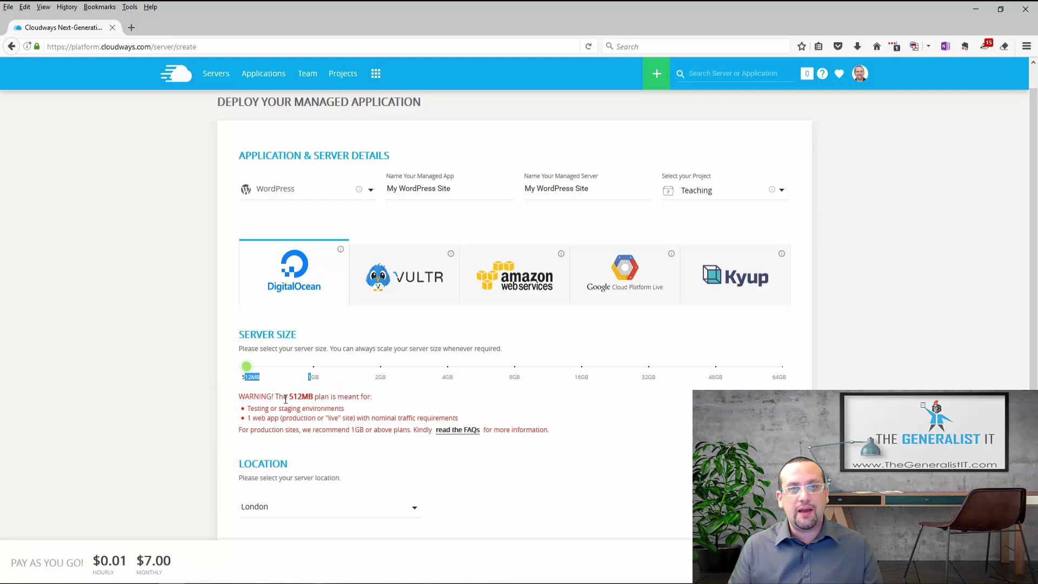
pyautogui.scroll(-1, 342, 441)
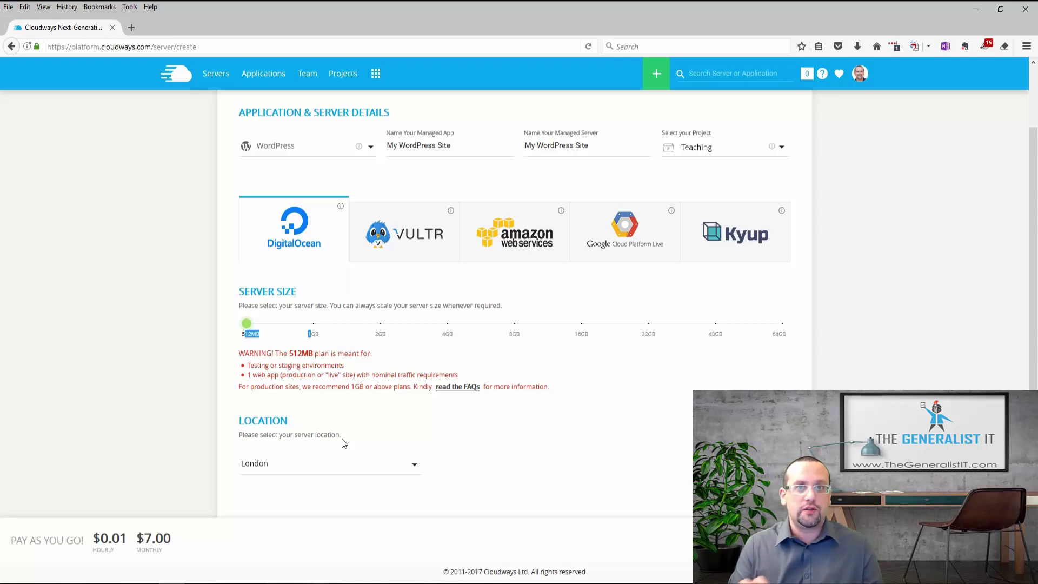
pyautogui.scroll(2, 378, 465)
pyautogui.click(420, 493)
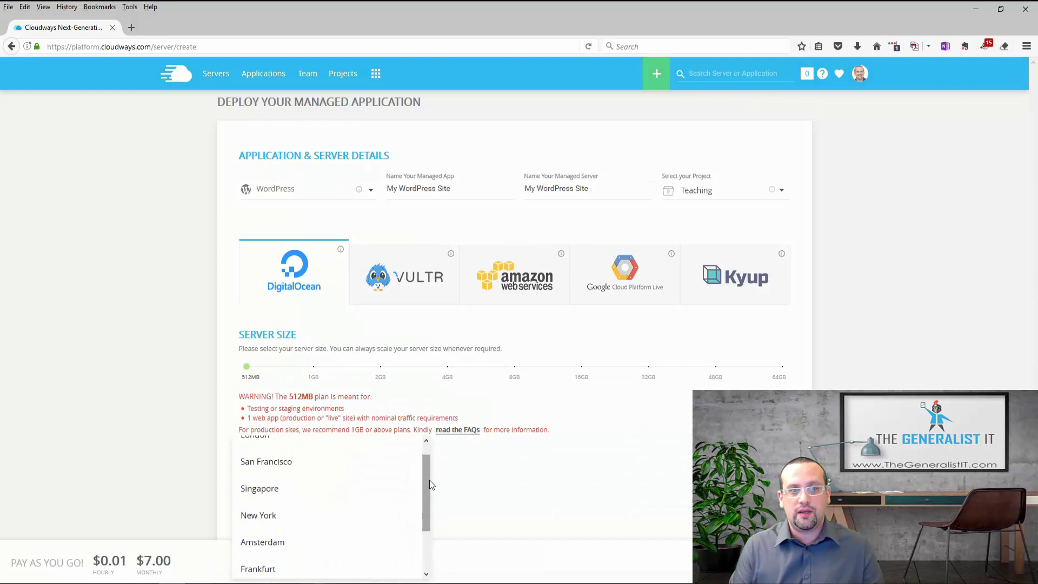
pyautogui.scroll(-2, 429, 487)
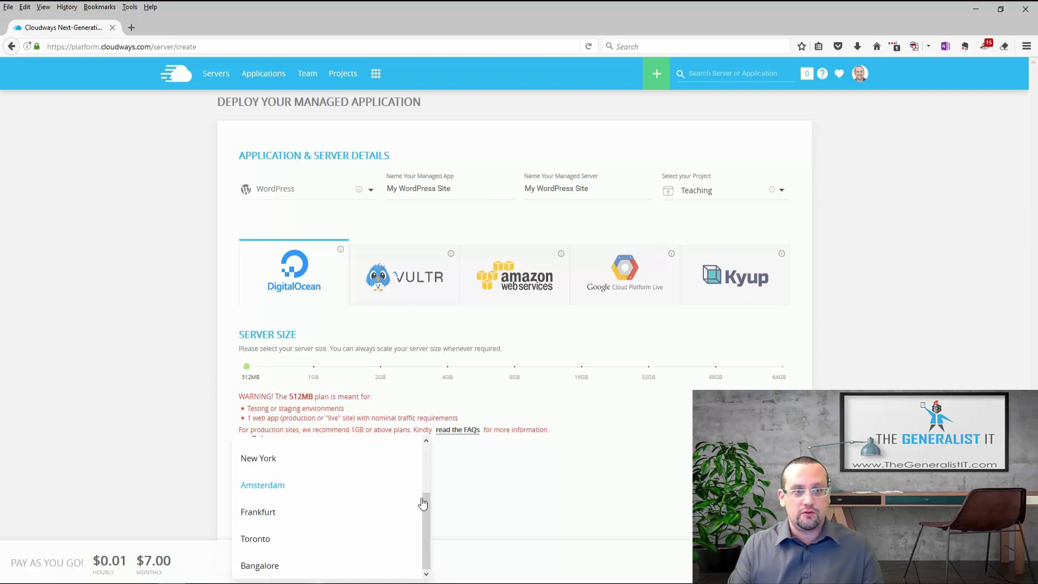
pyautogui.scroll(3, 419, 486)
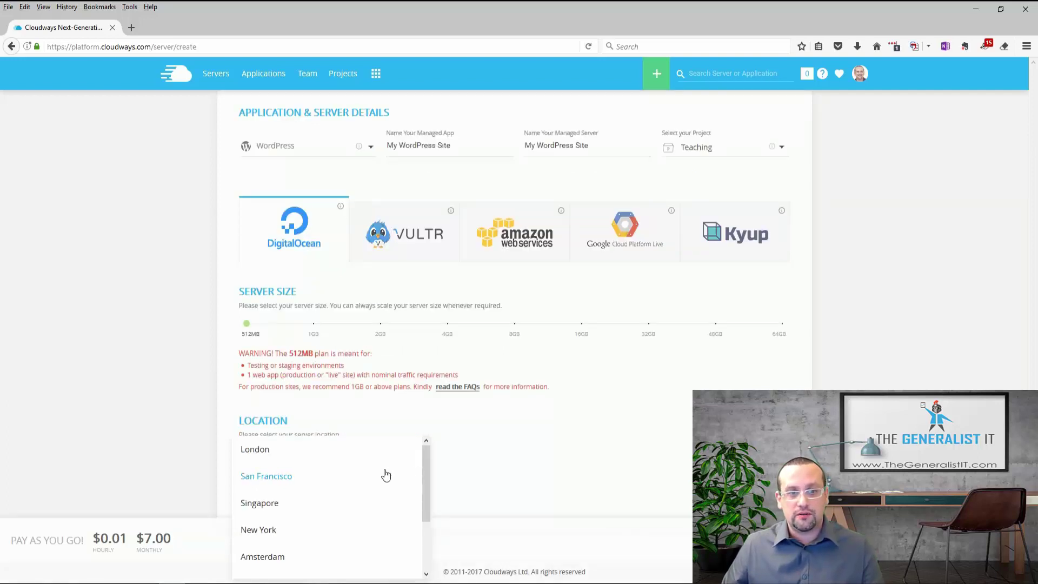
pyautogui.click(287, 452)
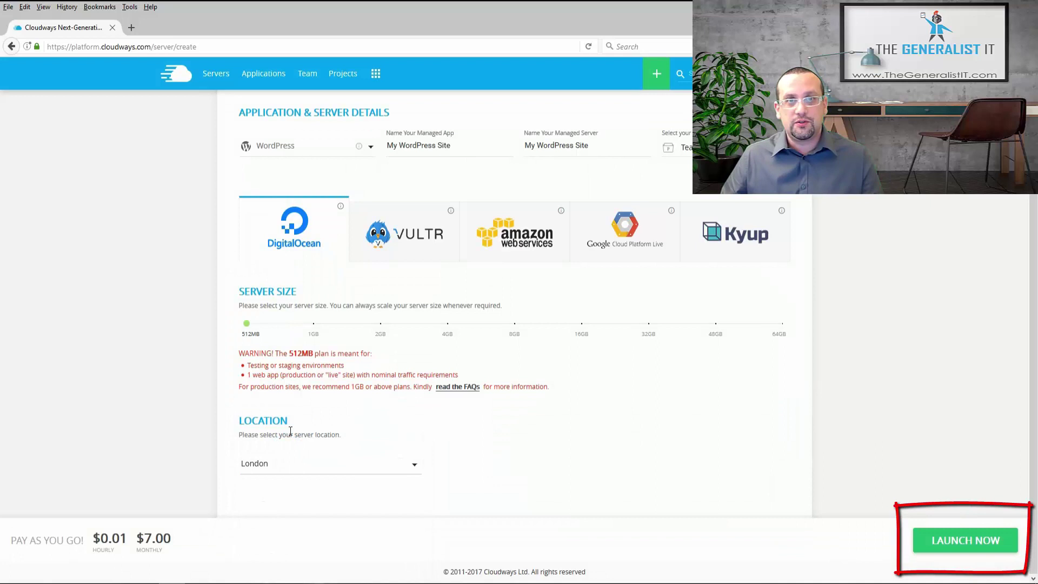
# Step: Launch the new server, then list the applications on the My WordPress Site server
pyautogui.click(942, 542)
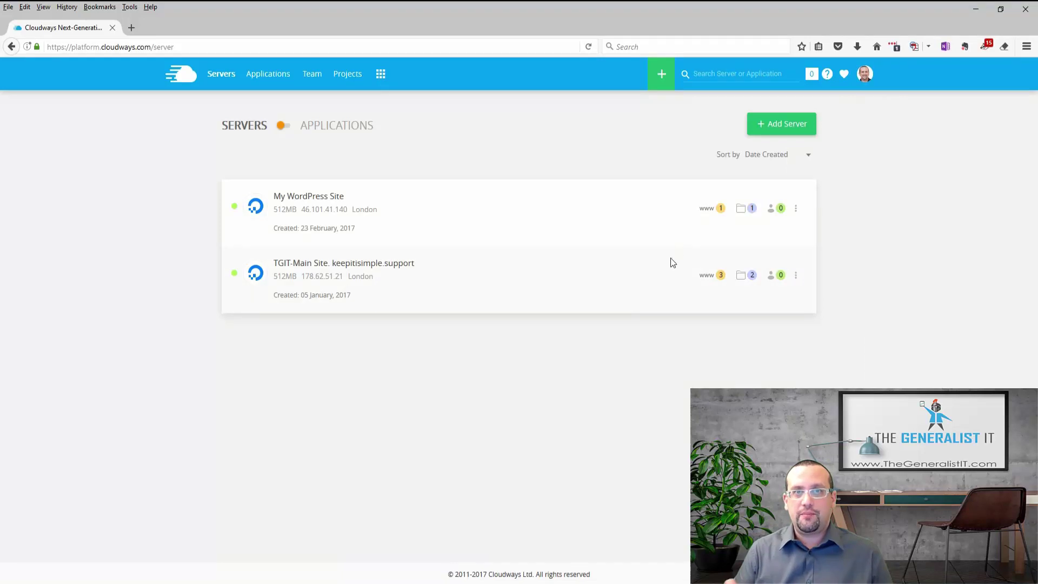
pyautogui.click(710, 211)
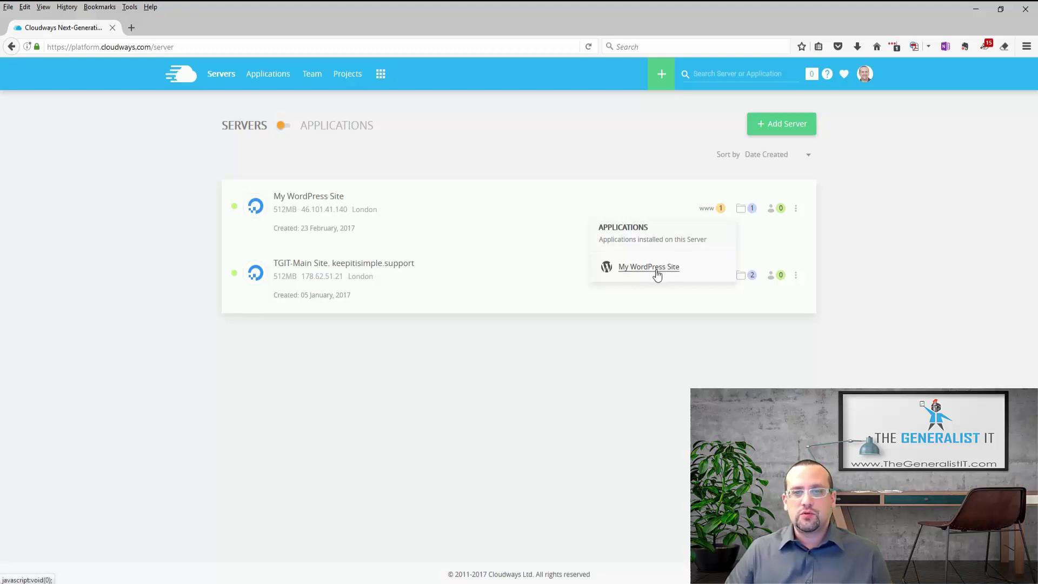
# Step: Open My WordPress Site's Access Detail page and briefly preview the live site in a tab
pyautogui.click(657, 270)
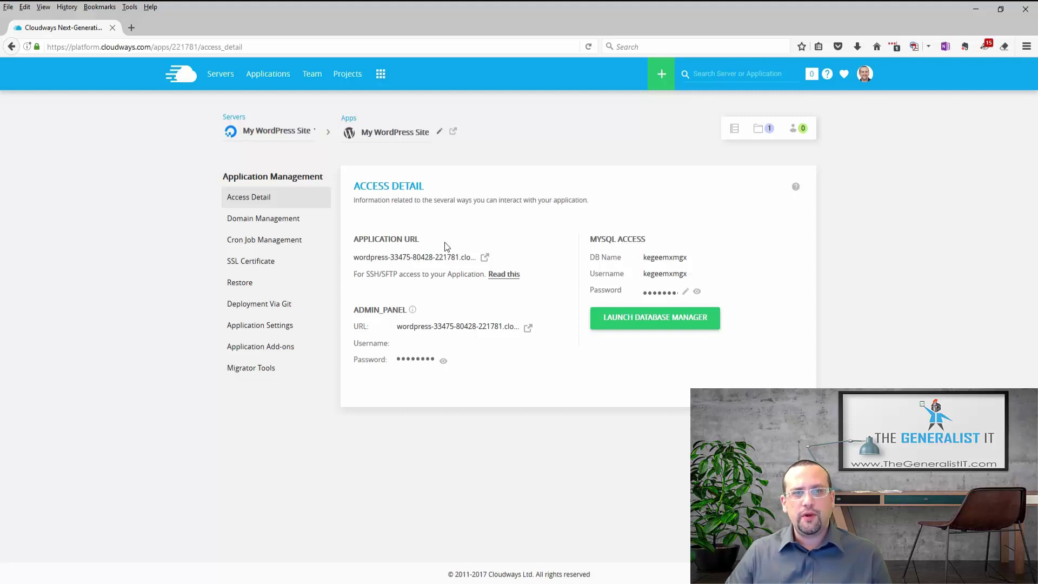
pyautogui.click(485, 257)
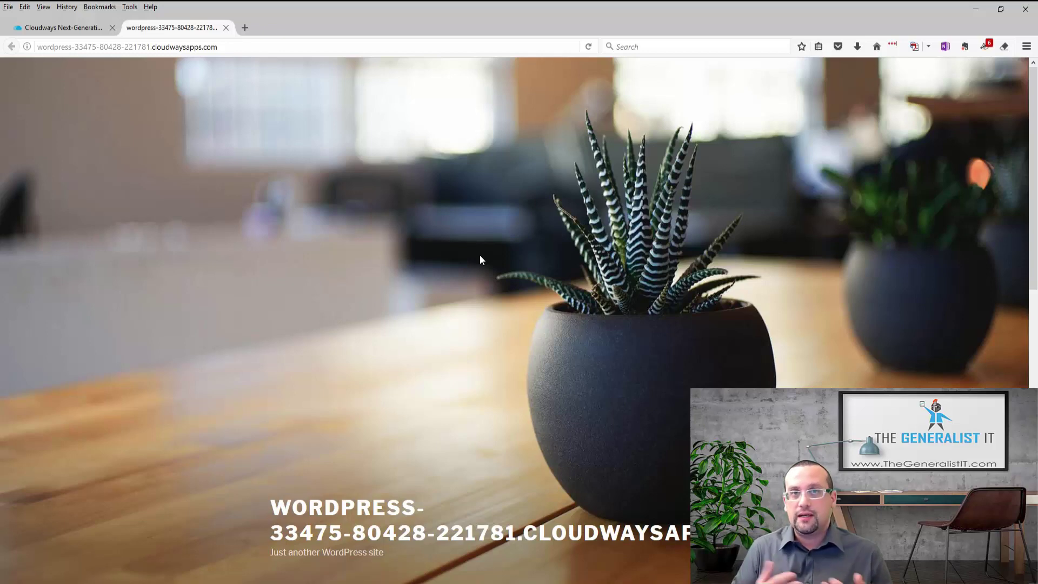
pyautogui.click(226, 28)
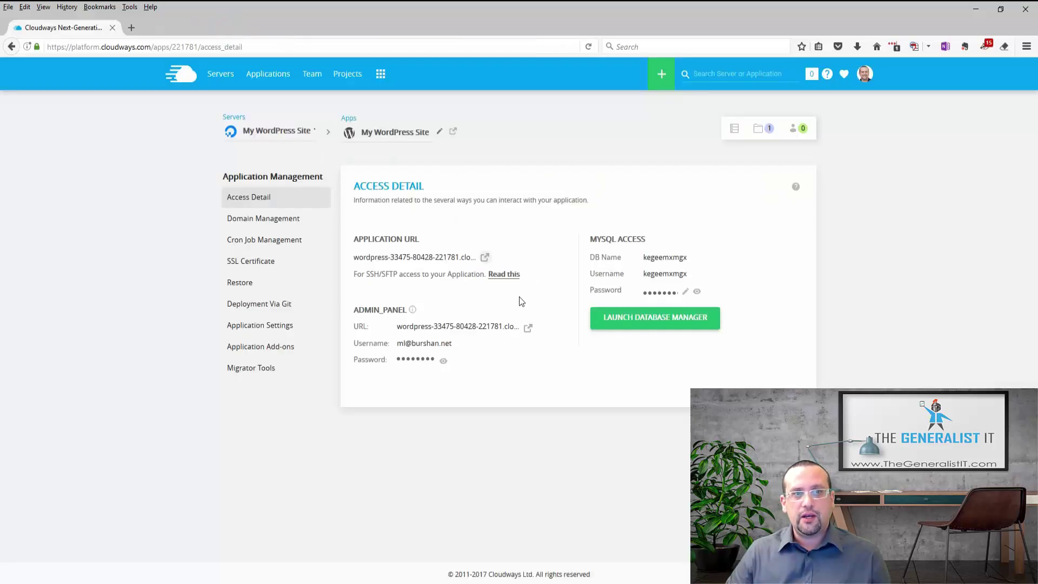
# Step: Open Domain Management and view the 'How Do I Take My Website Live From Cloudways?' article
pyautogui.click(272, 229)
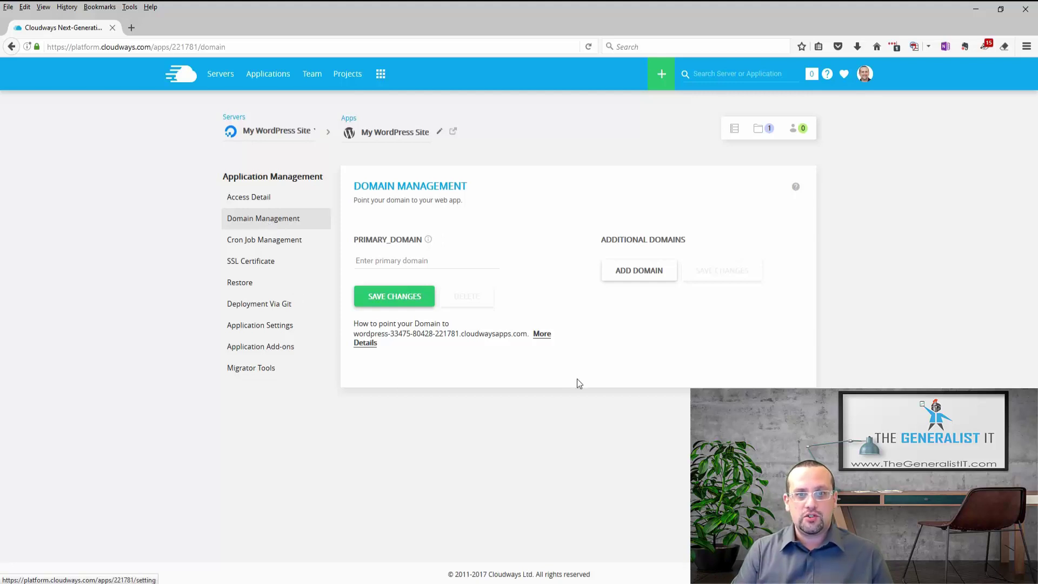
pyautogui.click(542, 335)
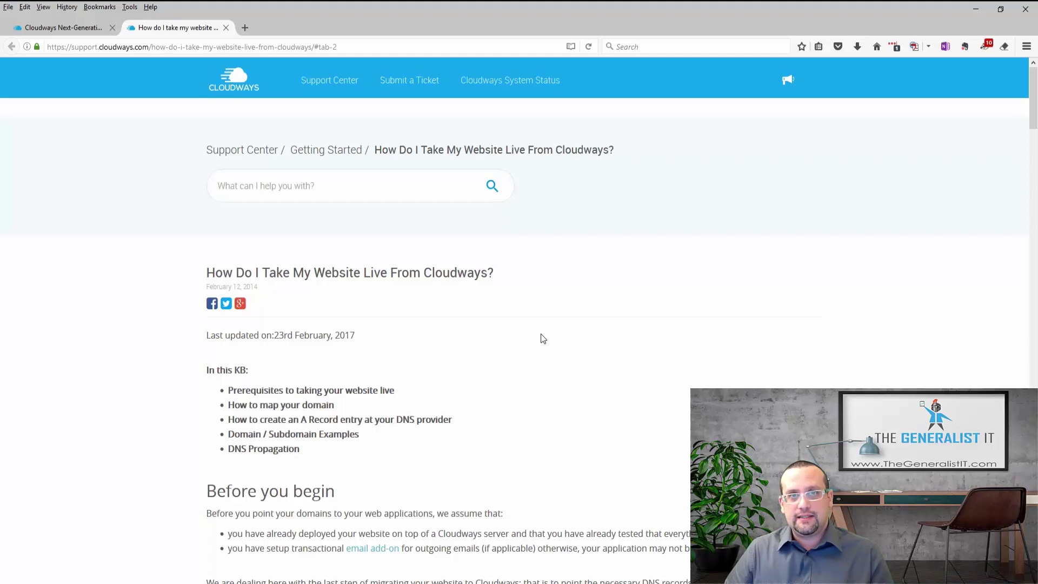
# Step: Close the support tab and open the WordPress admin login page from Access Detail's Admin Panel URL
pyautogui.click(226, 27)
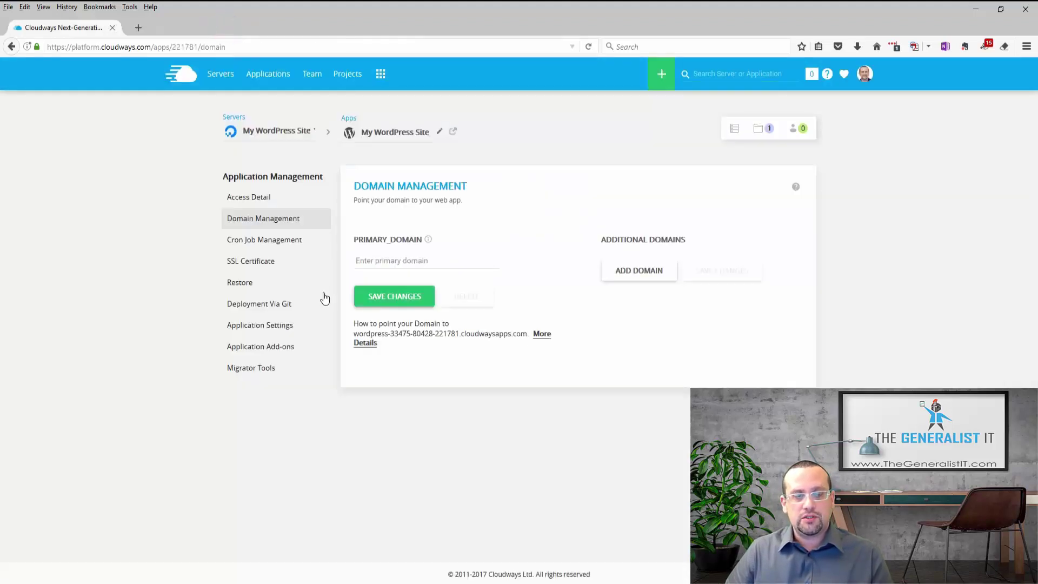
pyautogui.click(260, 202)
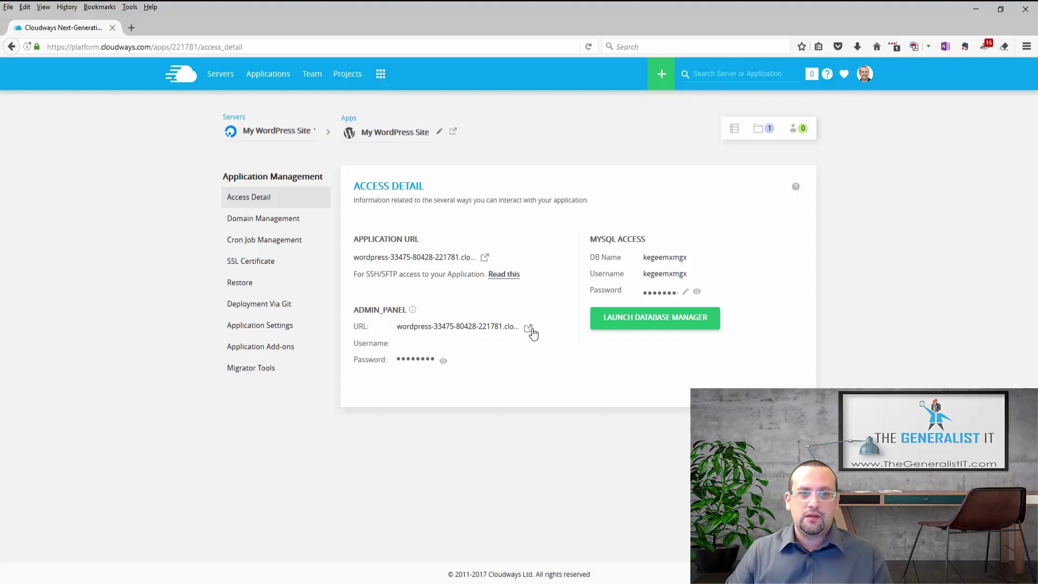
pyautogui.moveTo(395, 307)
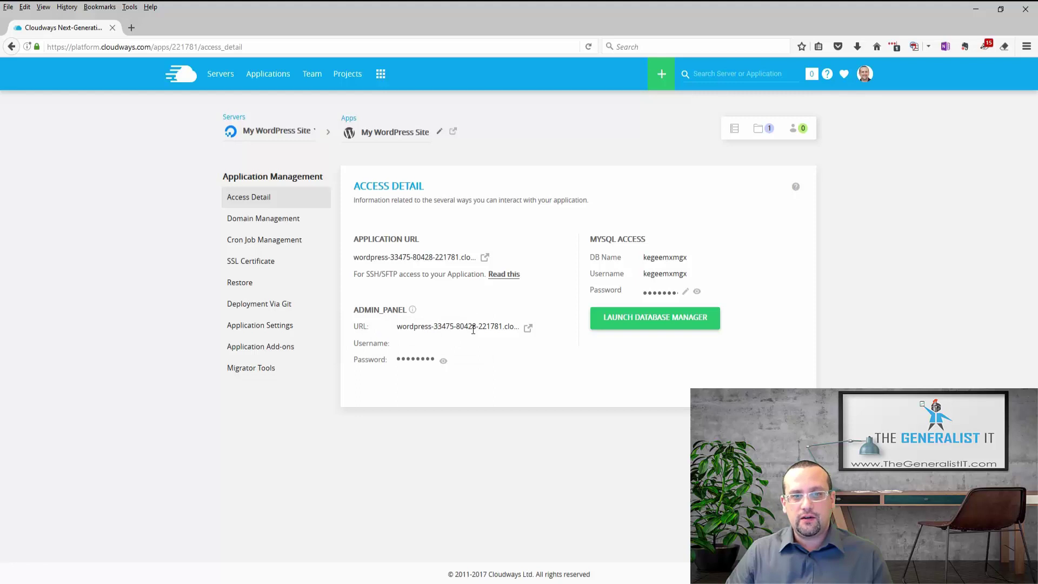
pyautogui.click(528, 329)
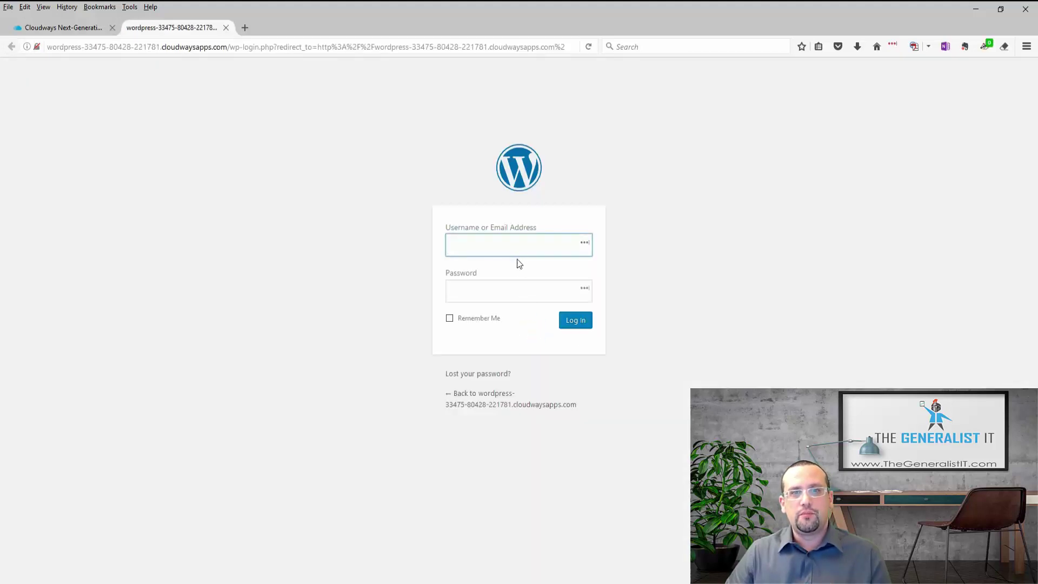
# Step: Copy the admin panel password from Access Detail and use it to log into WordPress admin
pyautogui.click(76, 33)
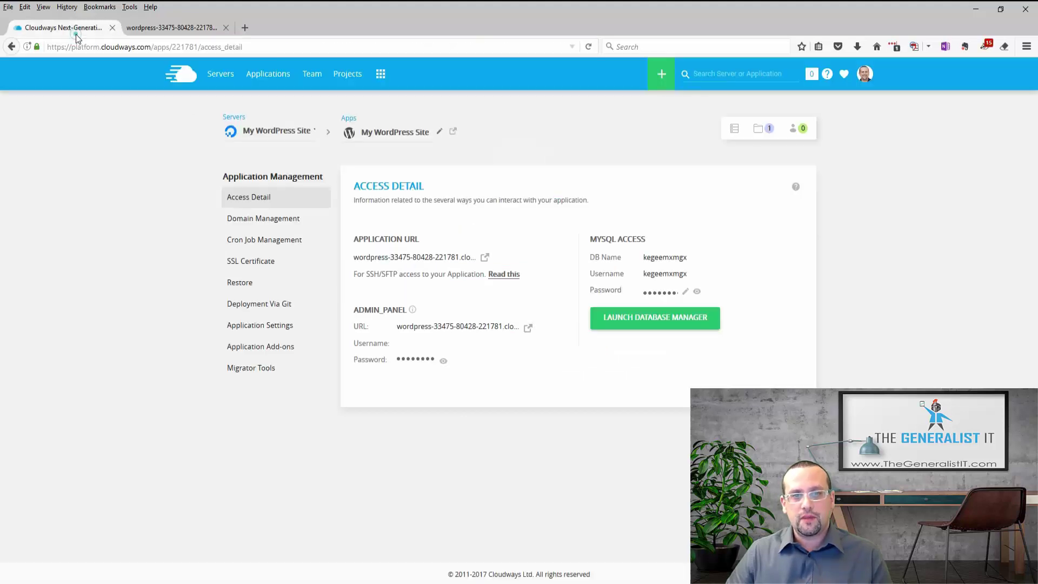
pyautogui.click(470, 345)
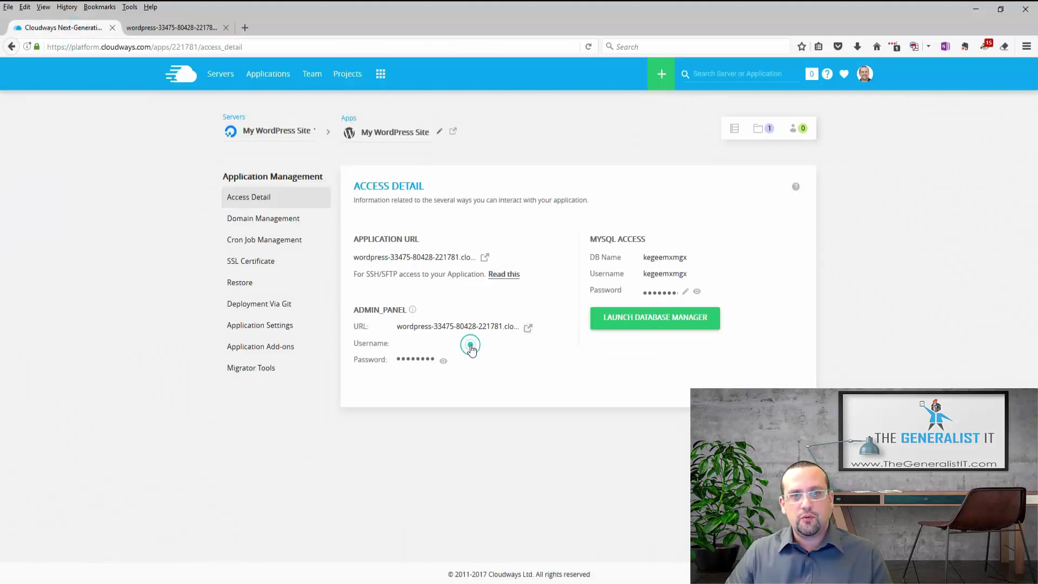
pyautogui.click(186, 30)
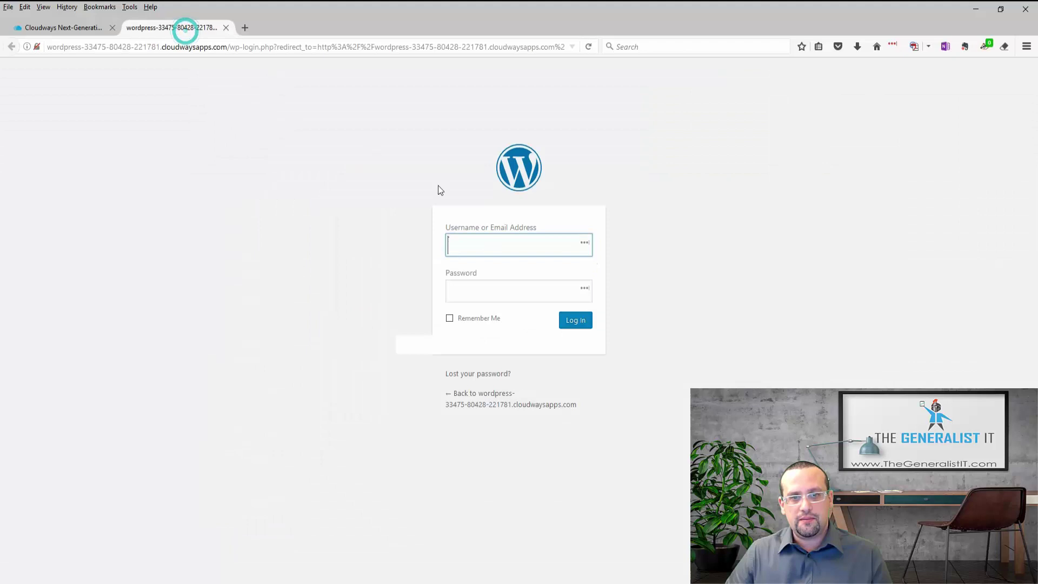
pyautogui.click(79, 31)
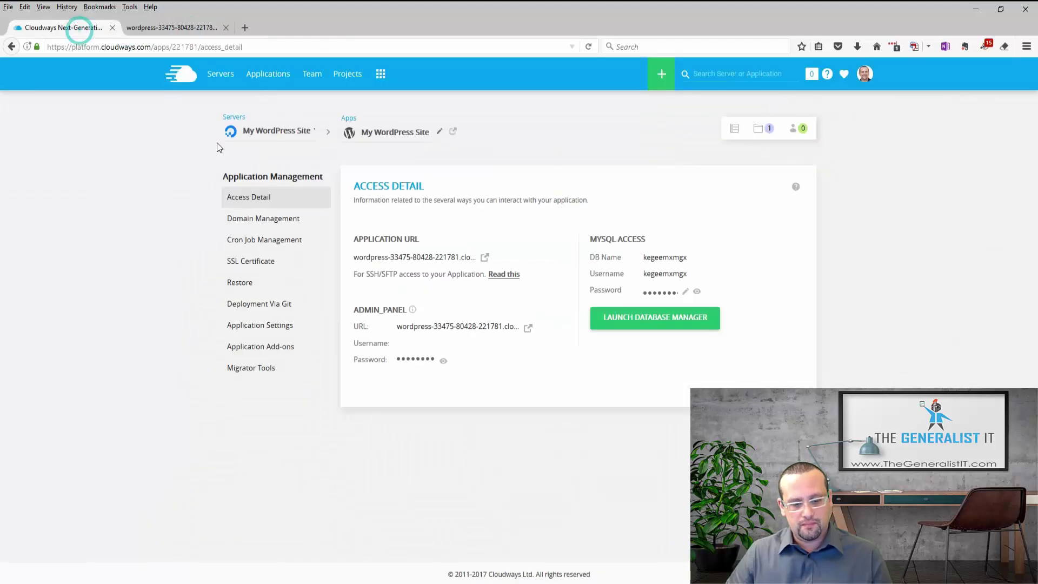
pyautogui.click(424, 360)
pyautogui.hotkey('ctrl', 'Tab')
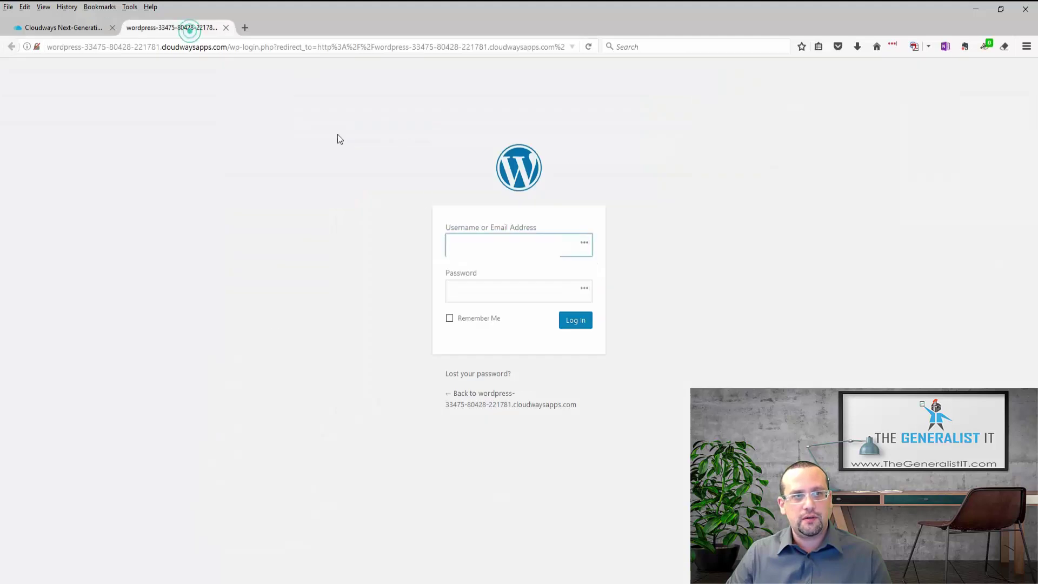
pyautogui.click(511, 291)
pyautogui.hotkey('ctrl', 'v')
pyautogui.click(576, 327)
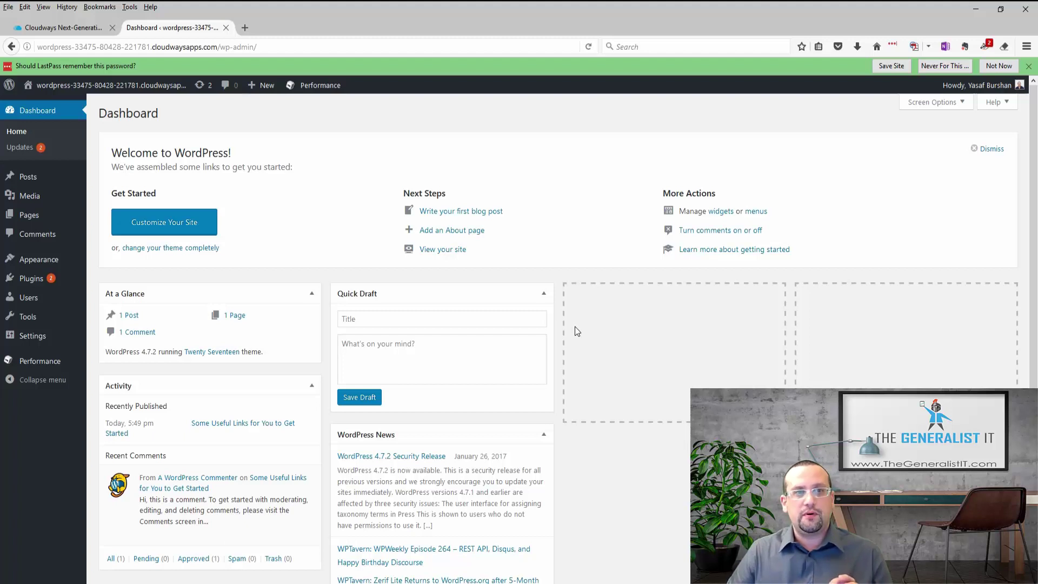
# Step: Open the W3 Total Cache dashboard via Performance in the WordPress admin bar
pyautogui.moveTo(308, 94)
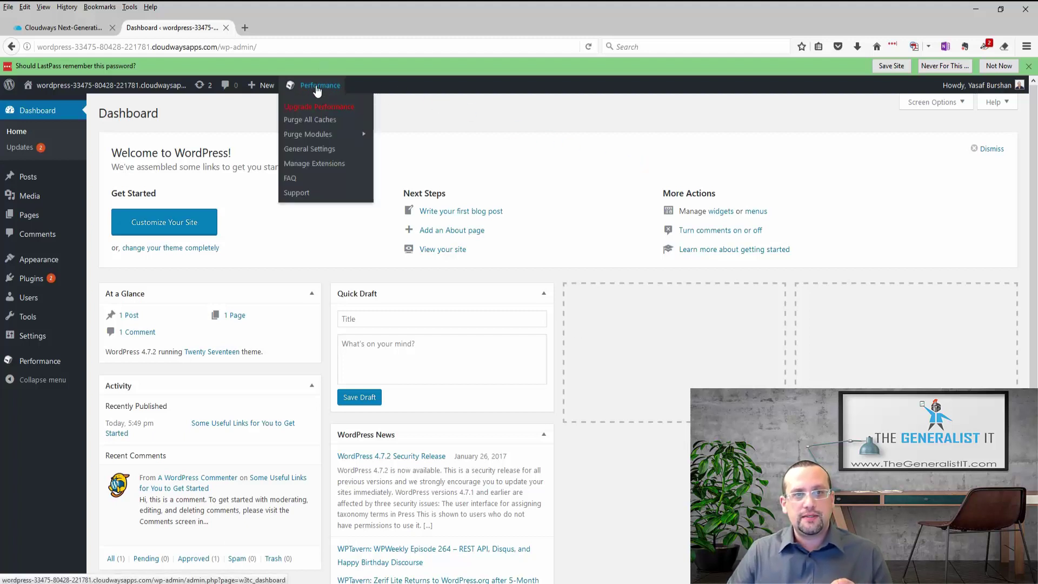
pyautogui.click(317, 88)
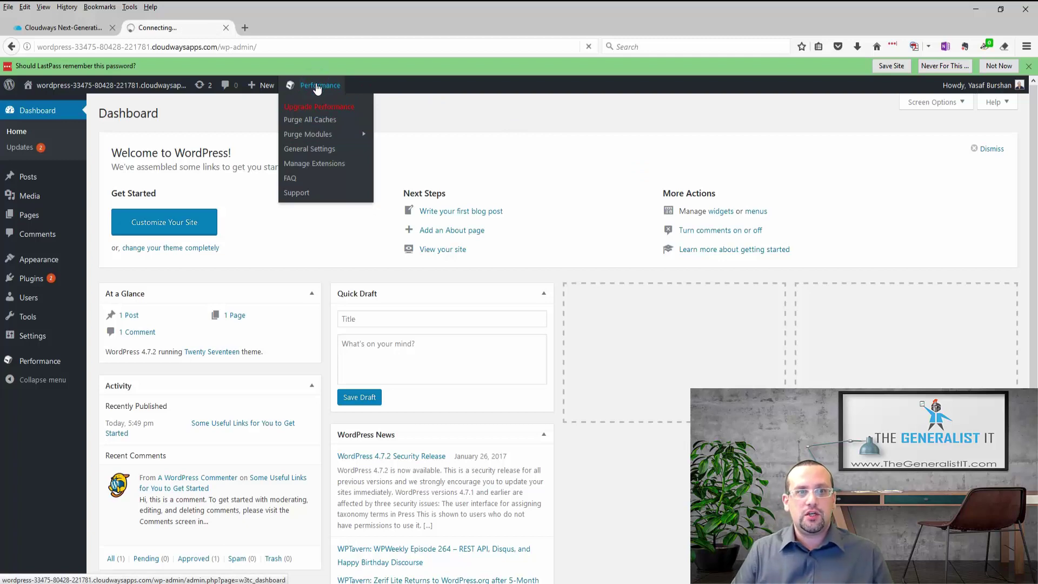